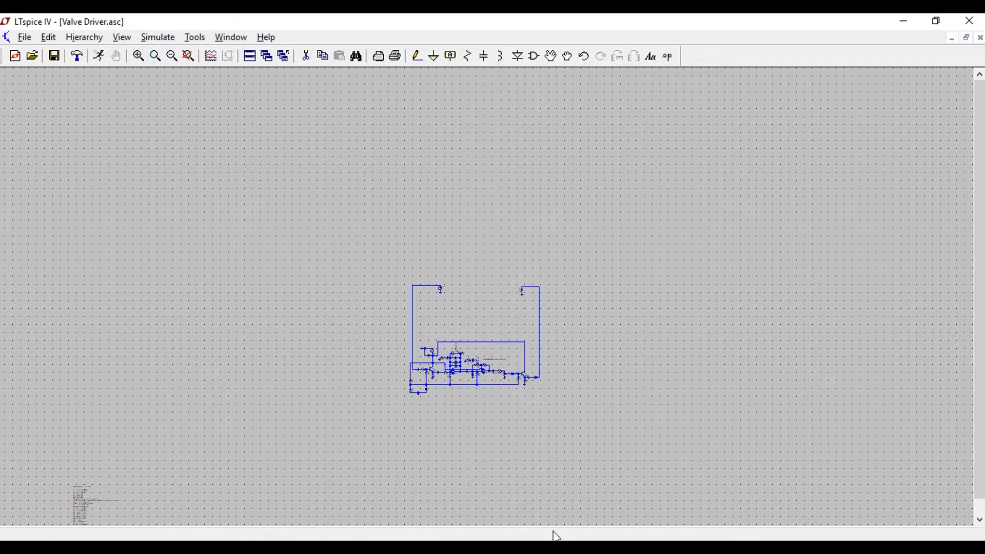
# In File Explorer, locate the input audio file corta.wav in the LTspice MyProjects folder, and return to the LTspice schematic
pyautogui.moveTo(547, 548)
pyautogui.click(548, 495)
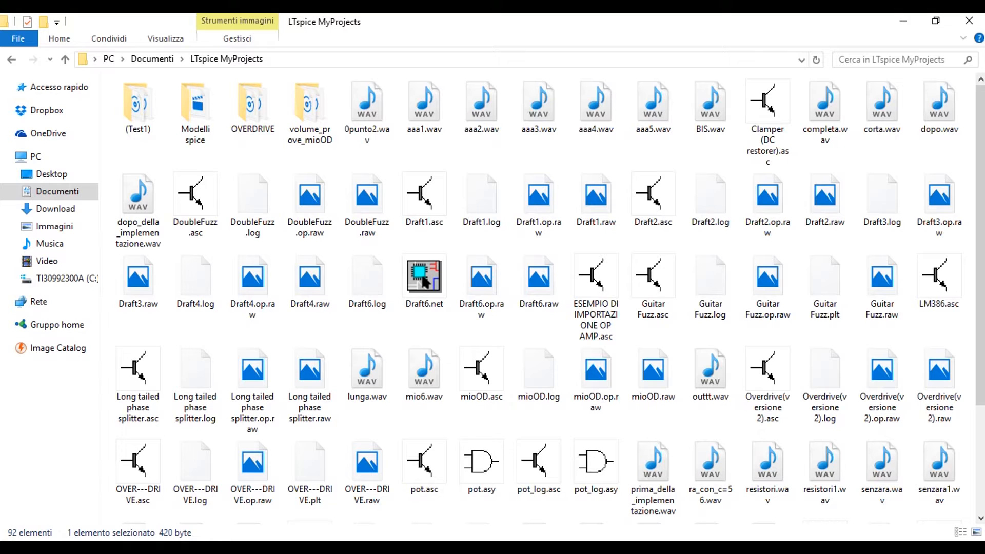
pyautogui.click(878, 108)
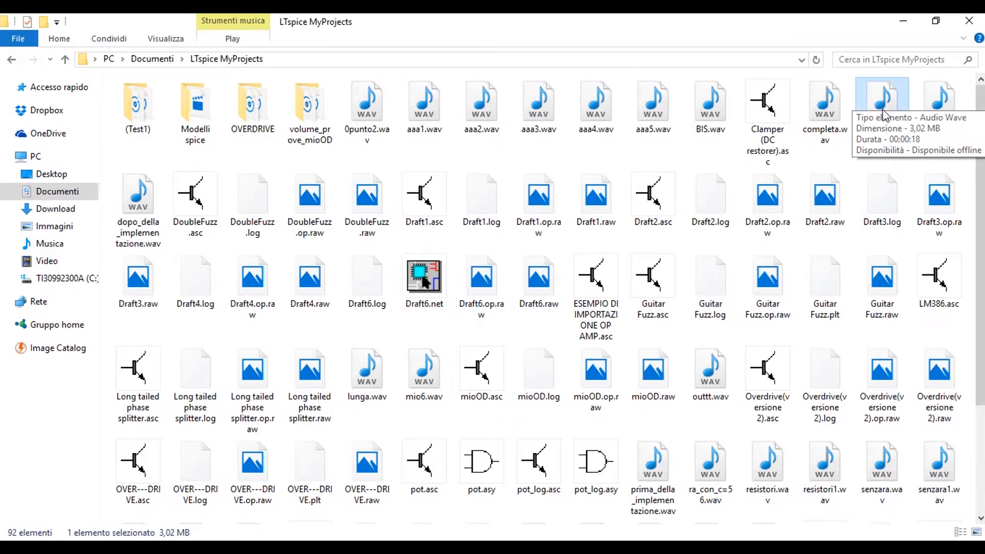
pyautogui.click(584, 547)
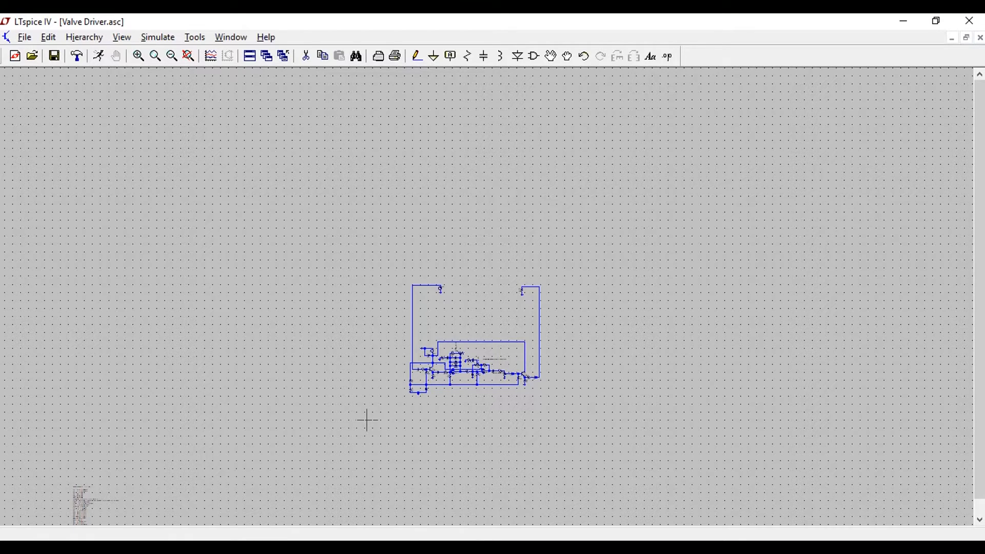
# Set the DC value of voltage source Vin1 to "wavefile=corta.wav chan=0"
pyautogui.click(138, 57)
pyautogui.moveTo(384, 273); pyautogui.dragTo(572, 310)
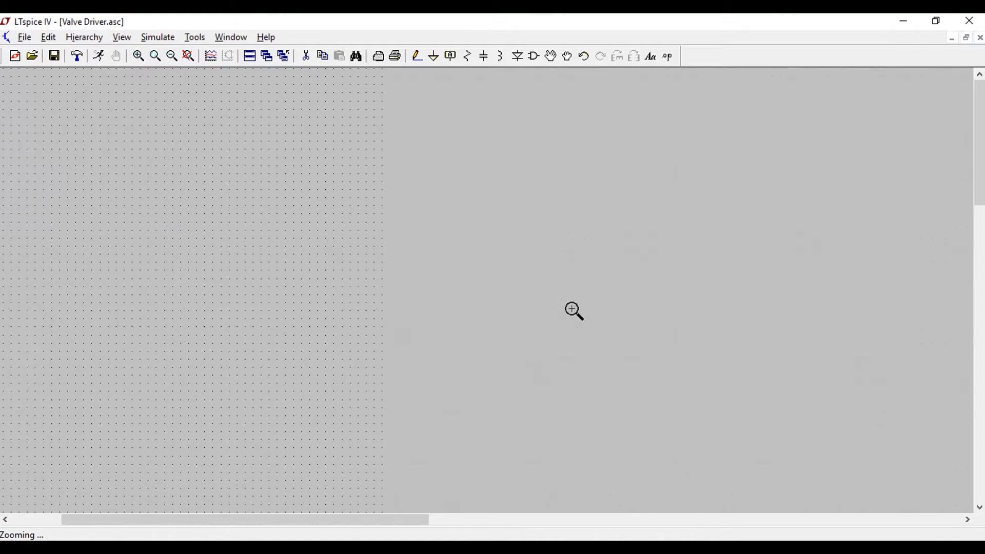
pyautogui.rightClick(388, 301)
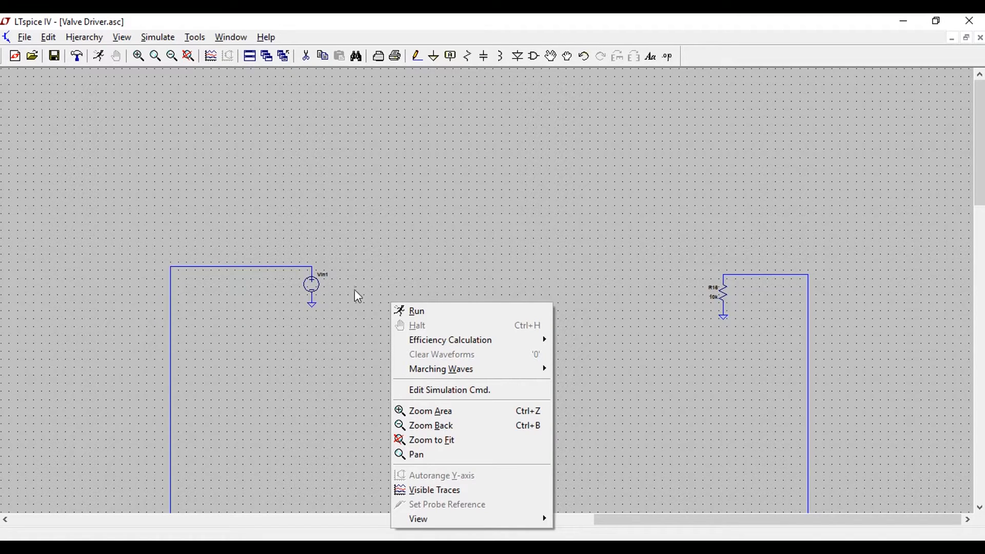
pyautogui.click(282, 258)
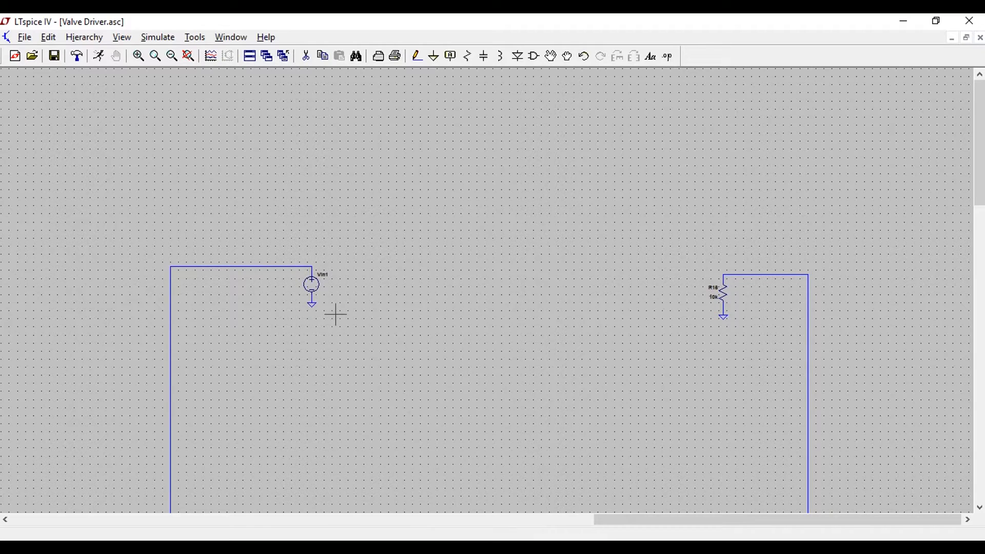
pyautogui.rightClick(331, 284)
pyautogui.click(574, 308)
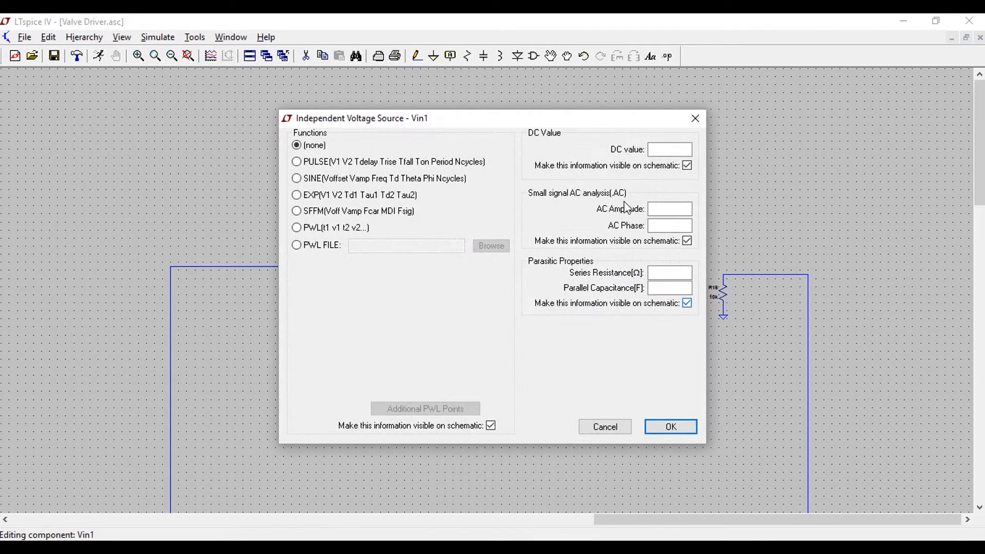
pyautogui.click(670, 150)
pyautogui.write('wavefile=')
pyautogui.click(548, 547)
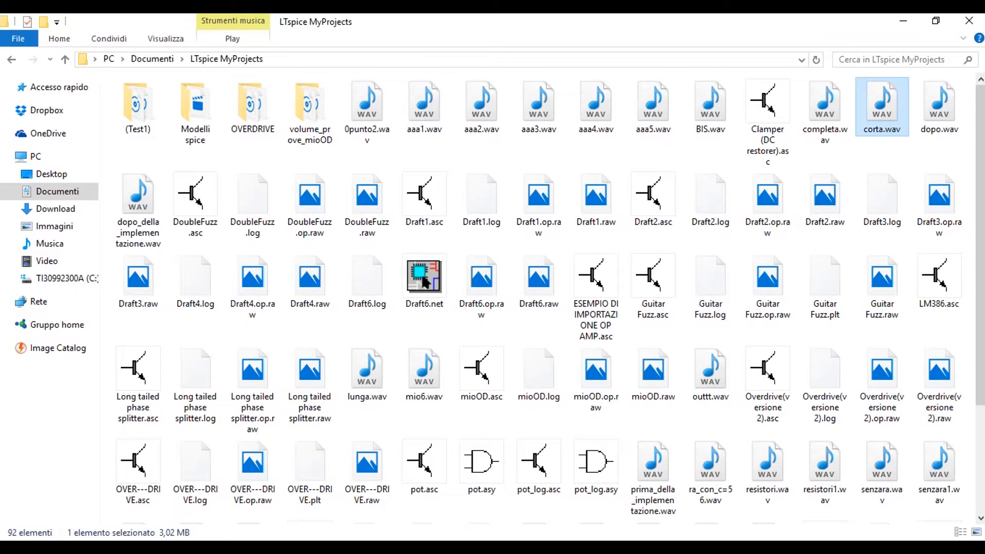
pyautogui.click(569, 548)
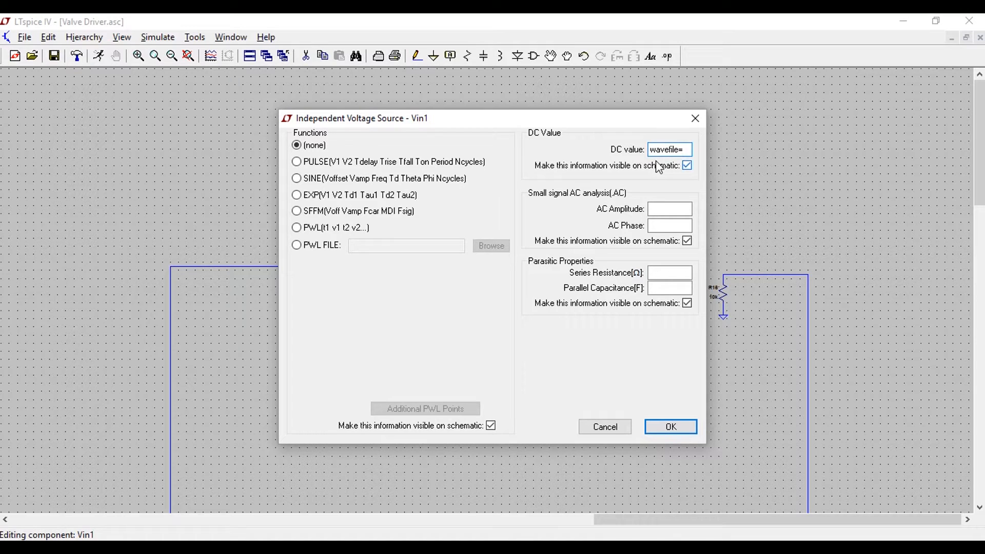
pyautogui.write('corta')
pyautogui.write('.wav')
pyautogui.write(' chan')
pyautogui.write('=0')
pyautogui.click(668, 433)
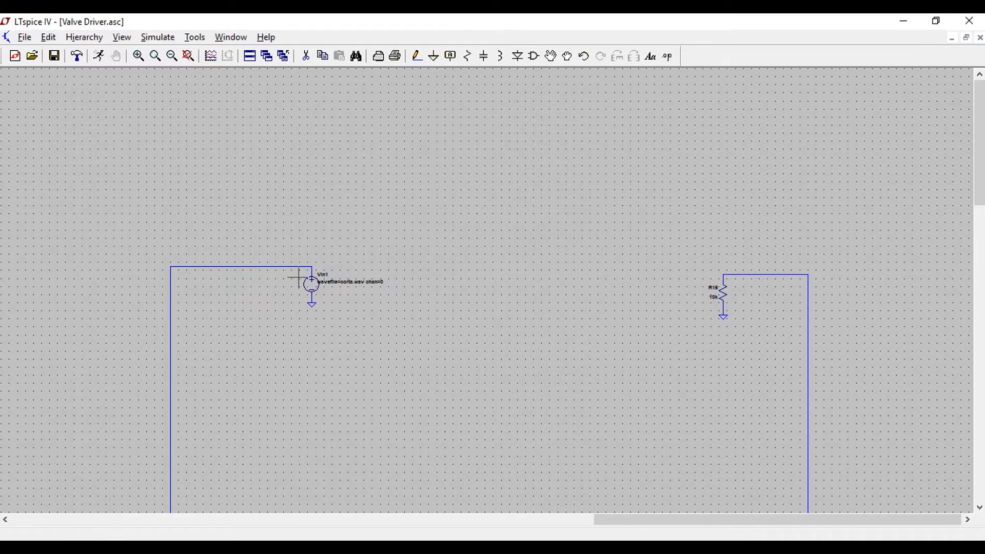
# Label the net at the top of source Vin1 as "in"
pyautogui.rightClick(289, 266)
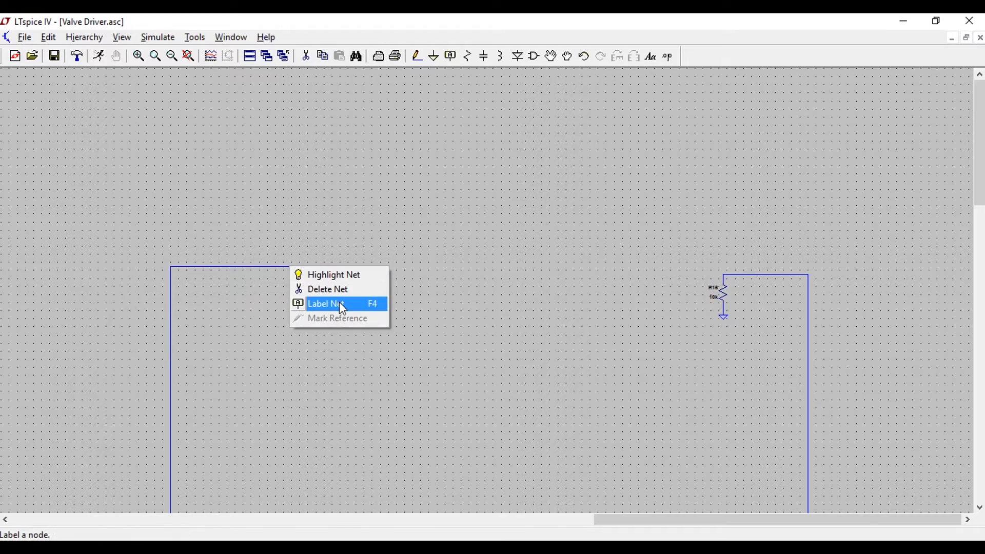
pyautogui.click(338, 304)
pyautogui.write('in')
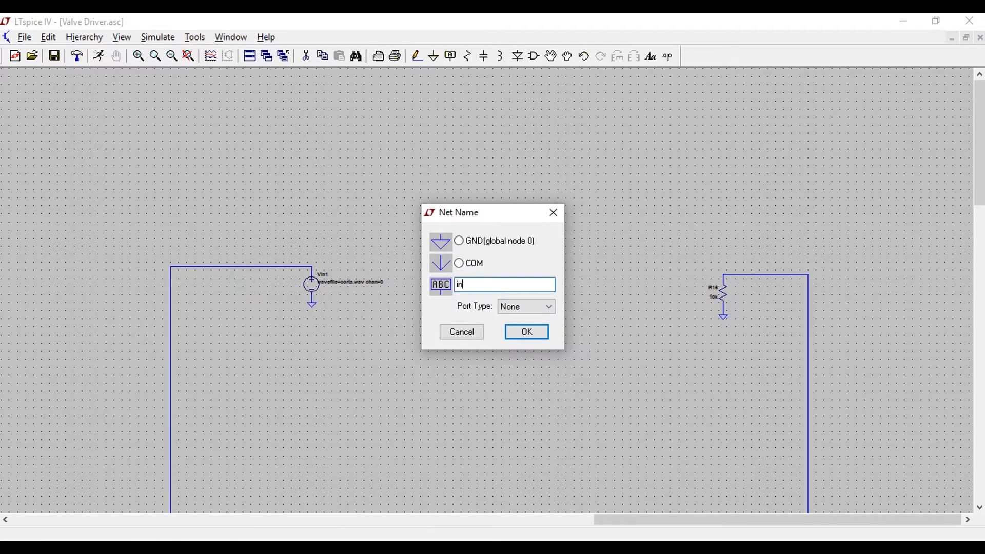
pyautogui.press('Return')
pyautogui.click(292, 268)
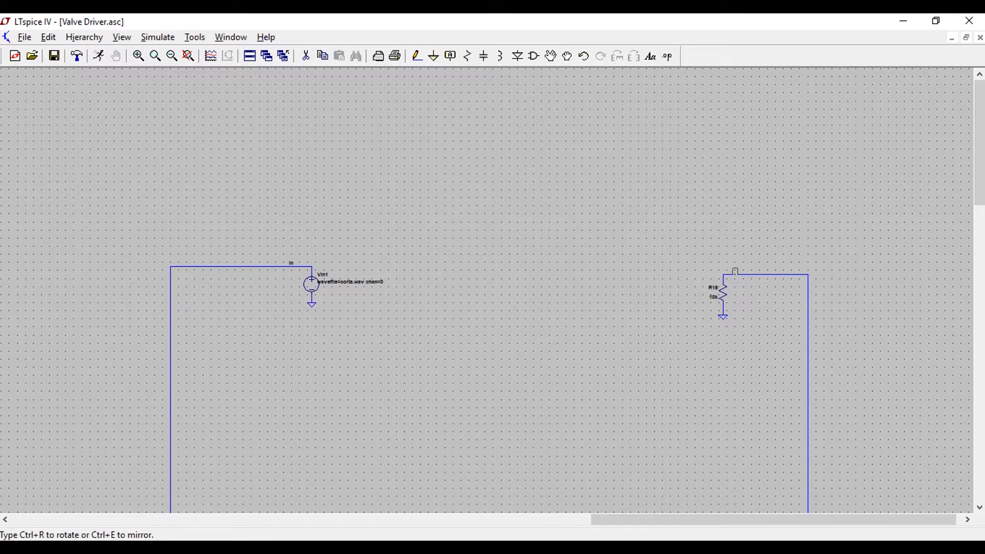
pyautogui.press('Escape')
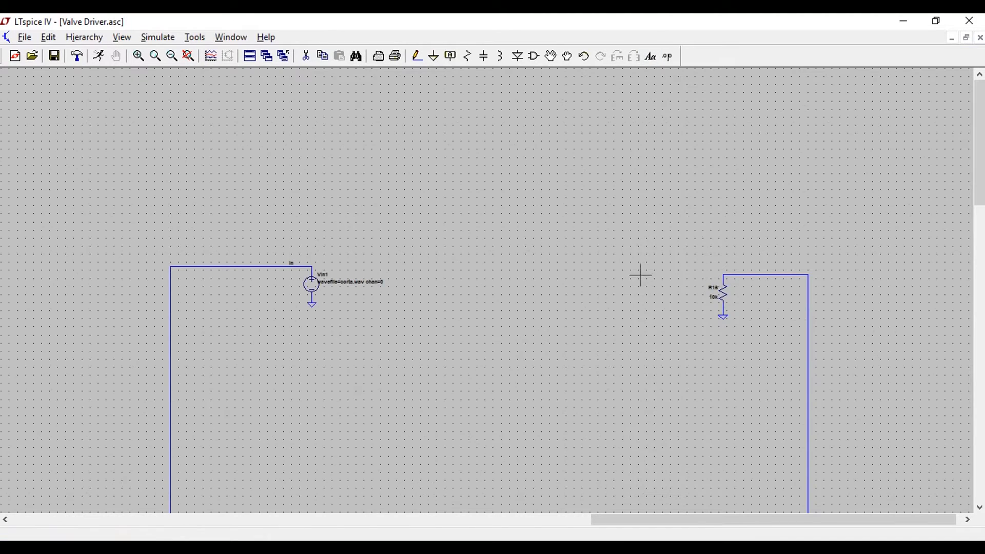
# Add the SPICE directive ".wave test1.wav 16 44100 out" in the empty area between the source and the load resistor
pyautogui.click(673, 61)
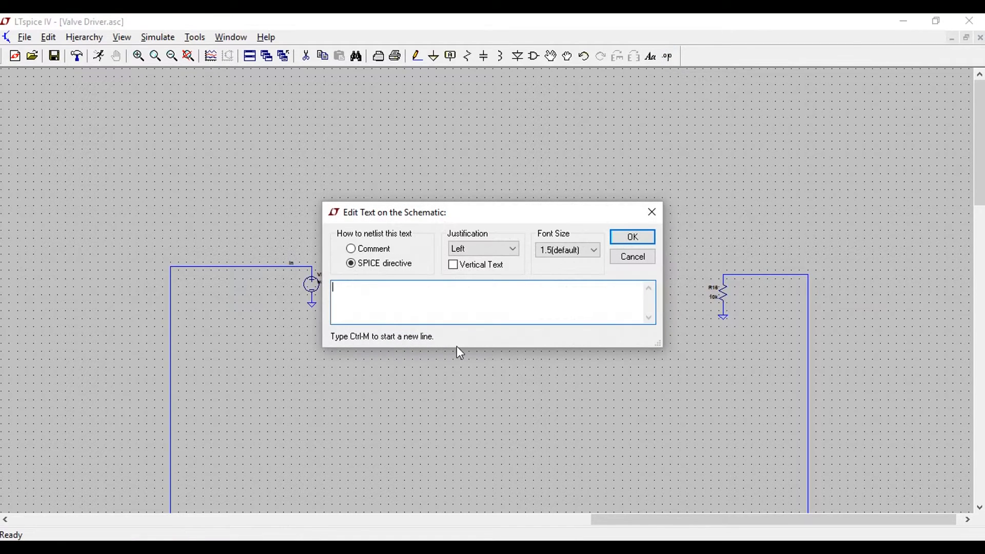
pyautogui.write('.wave test1.wav')
pyautogui.write('16 44100')
pyautogui.write('out')
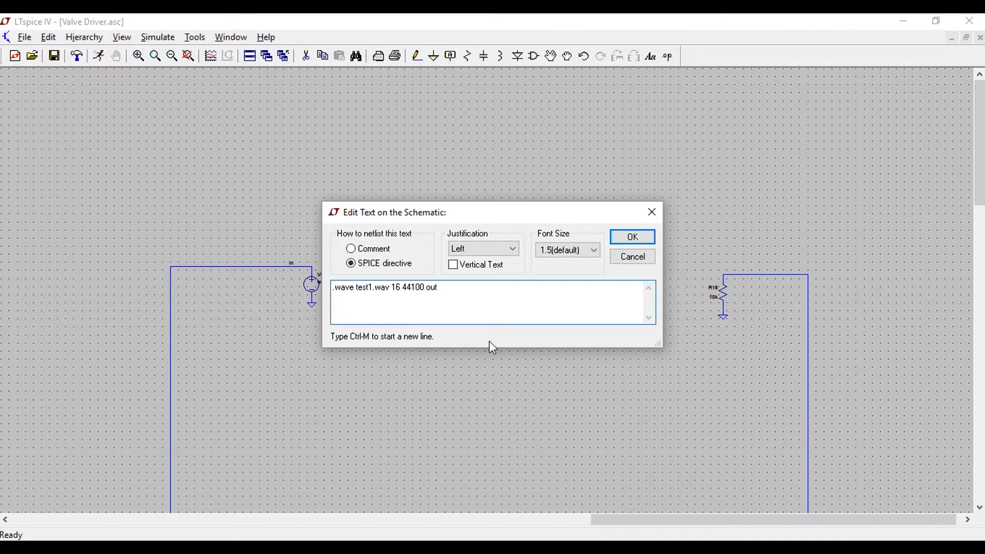
pyautogui.press('Return')
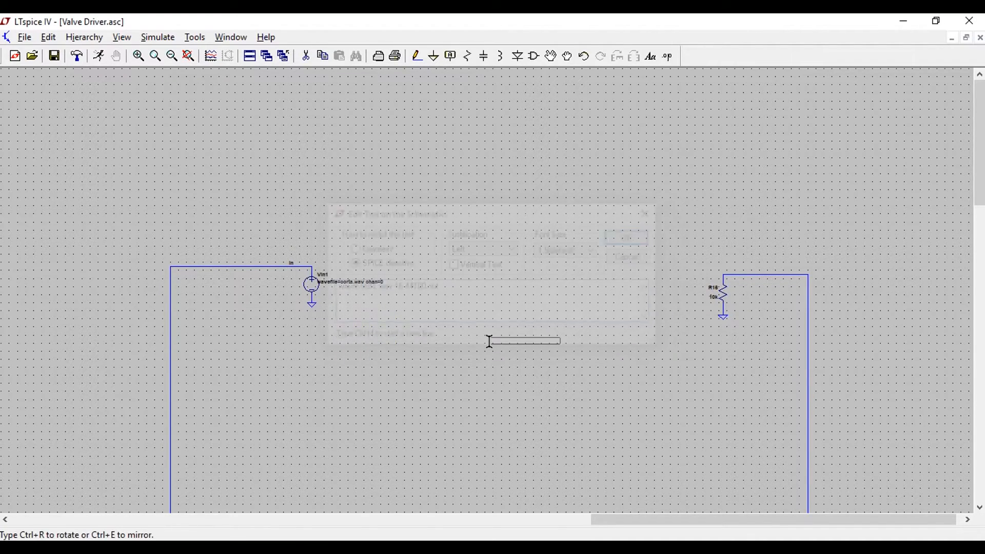
pyautogui.click(492, 218)
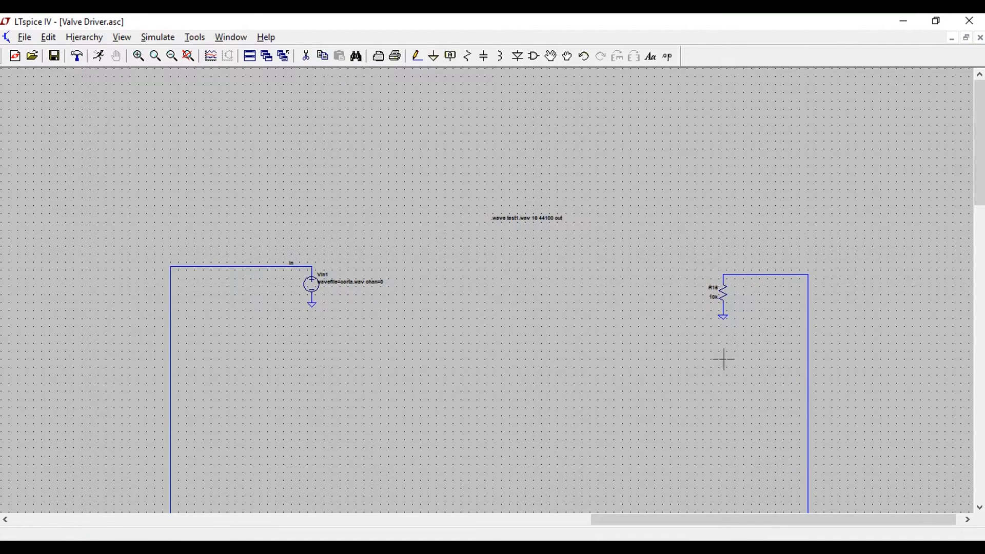
# Label the net at the top of the 10k load resistor as "out"
pyautogui.rightClick(779, 275)
pyautogui.click(823, 314)
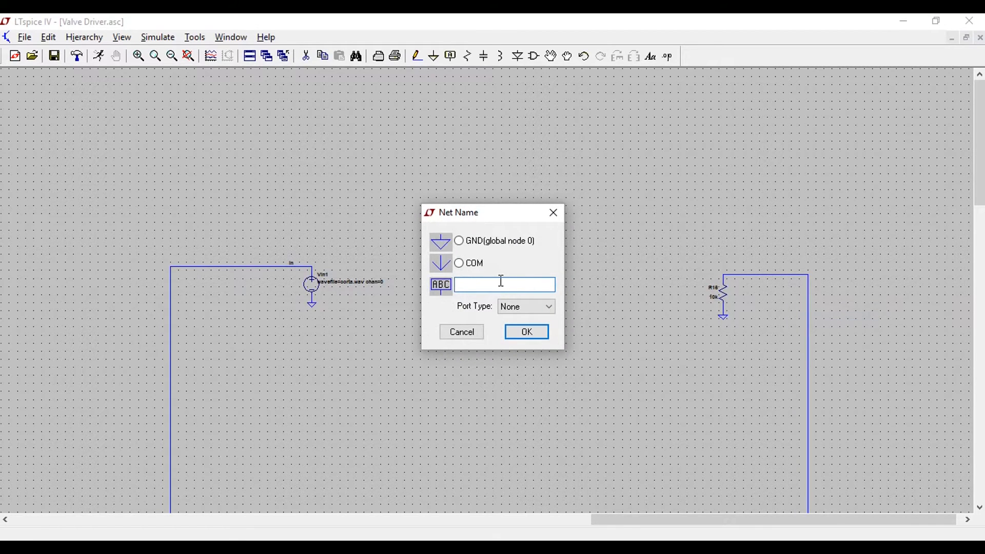
pyautogui.write('out')
pyautogui.press('Return')
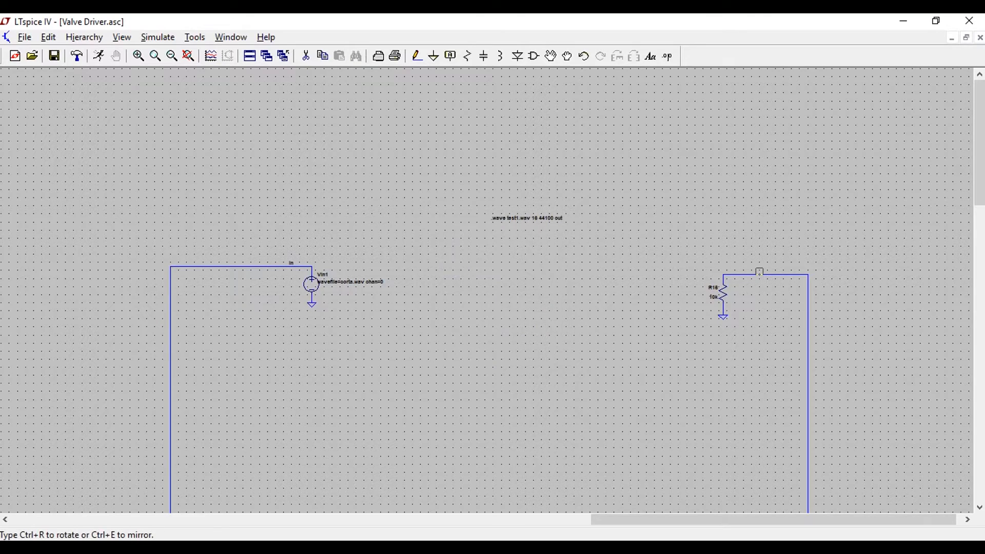
pyautogui.click(757, 275)
pyautogui.press('Escape')
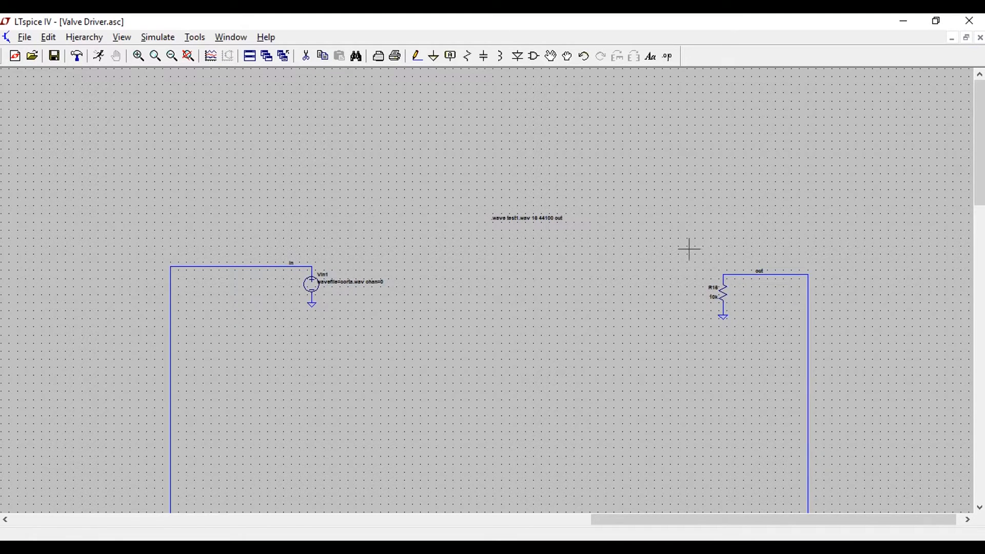
# Review the transient simulation command's stop time and data-saving start time, and accept the settings
pyautogui.click(157, 38)
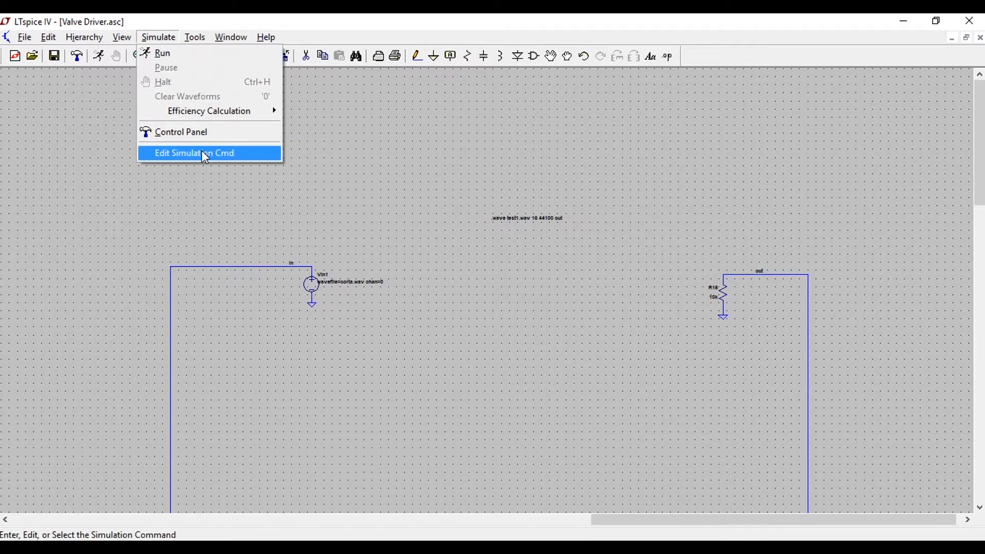
pyautogui.click(202, 152)
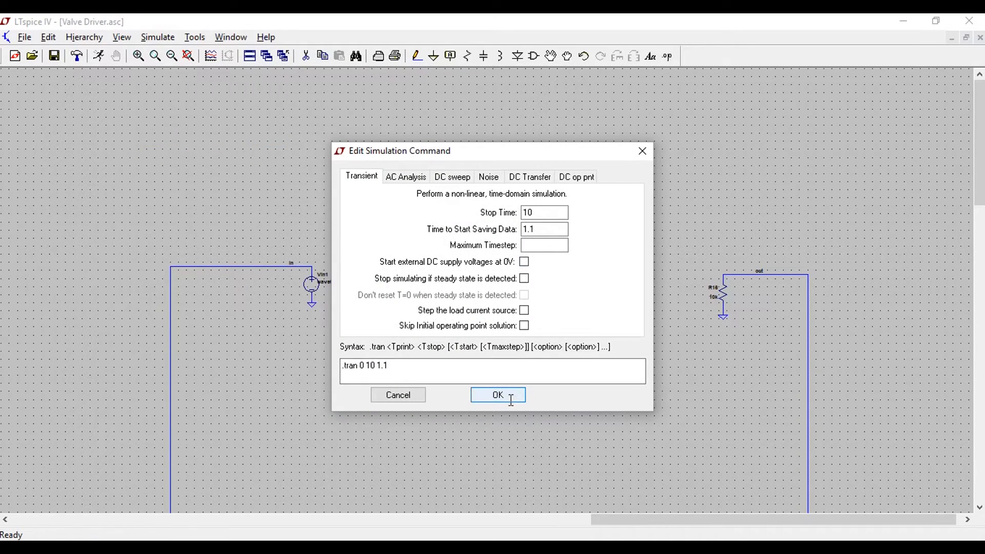
pyautogui.click(510, 400)
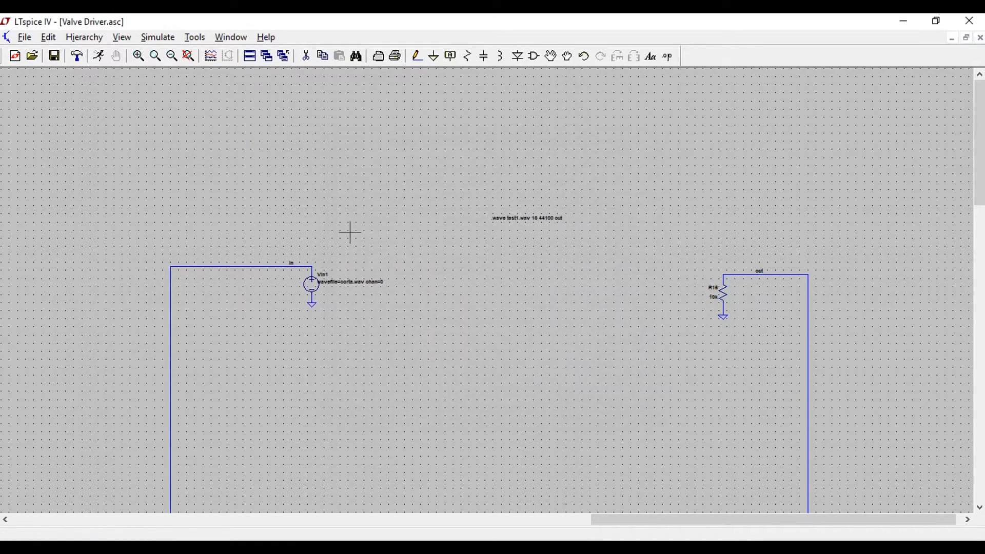
# Run the simulation and plot the voltages of the "in" and "out" nets
pyautogui.click(99, 58)
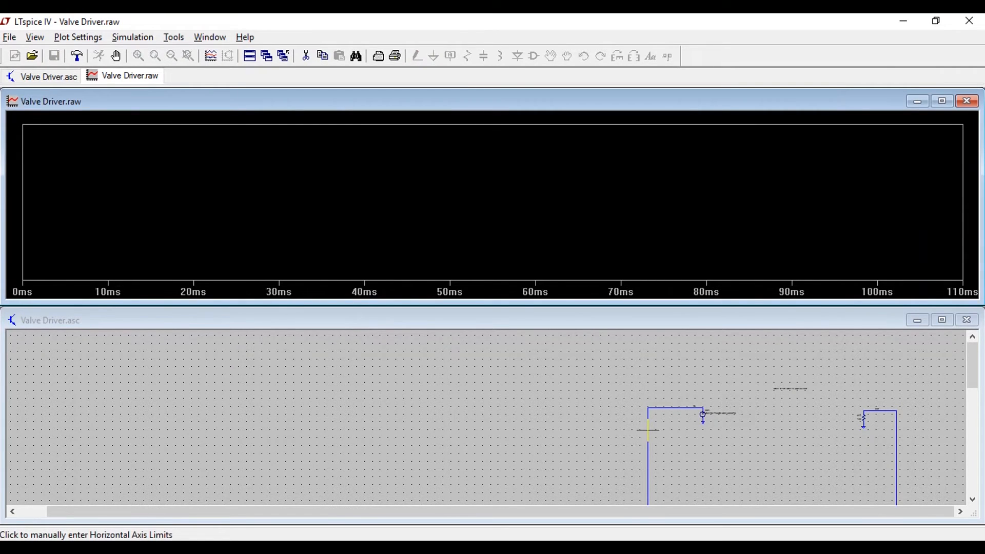
pyautogui.click(648, 429)
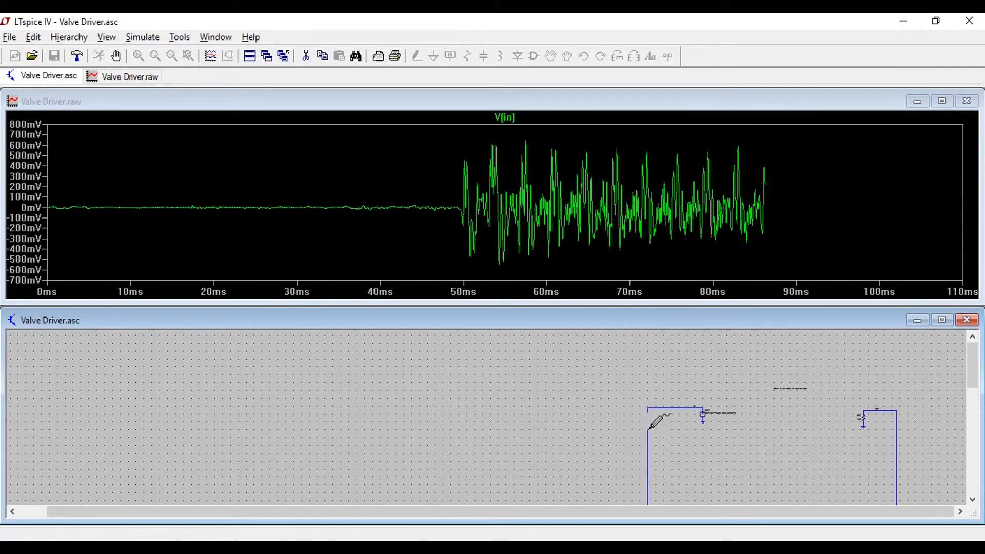
pyautogui.click(896, 440)
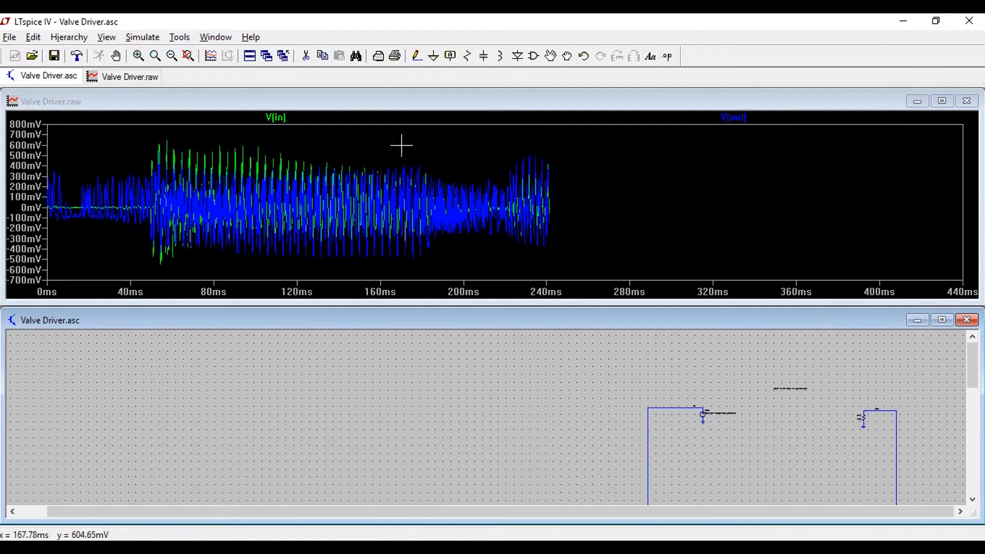
# Examine a few periods of the V(in) and V(out) waveforms, from about 233.6 to 242.4 ms, to compare their shapes
pyautogui.click(534, 149)
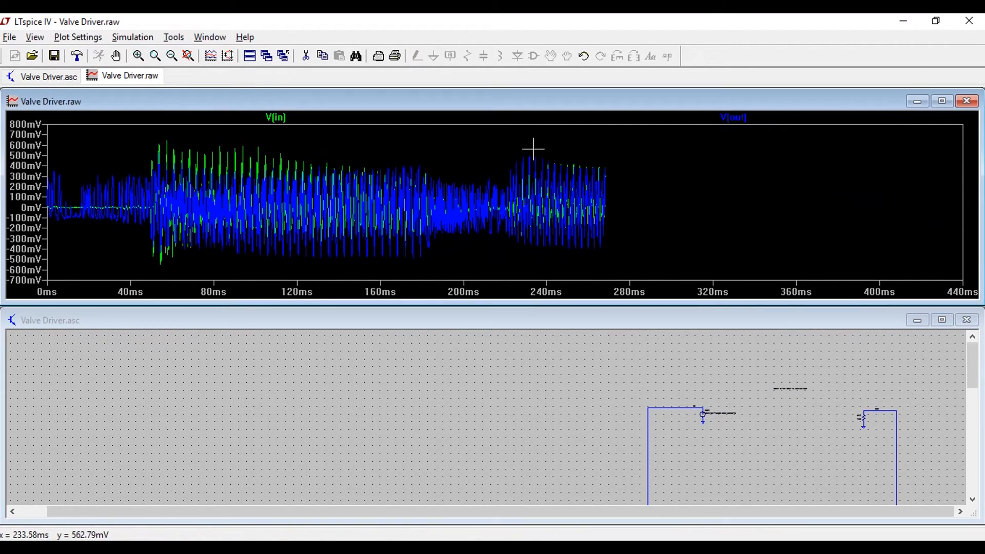
pyautogui.moveTo(519, 141); pyautogui.dragTo(579, 261)
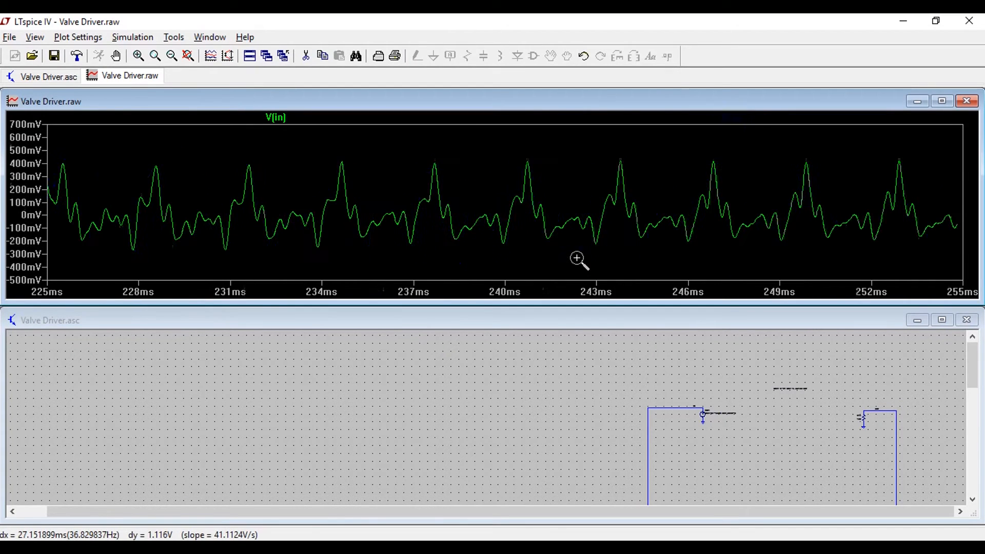
pyautogui.moveTo(321, 133); pyautogui.dragTo(575, 275)
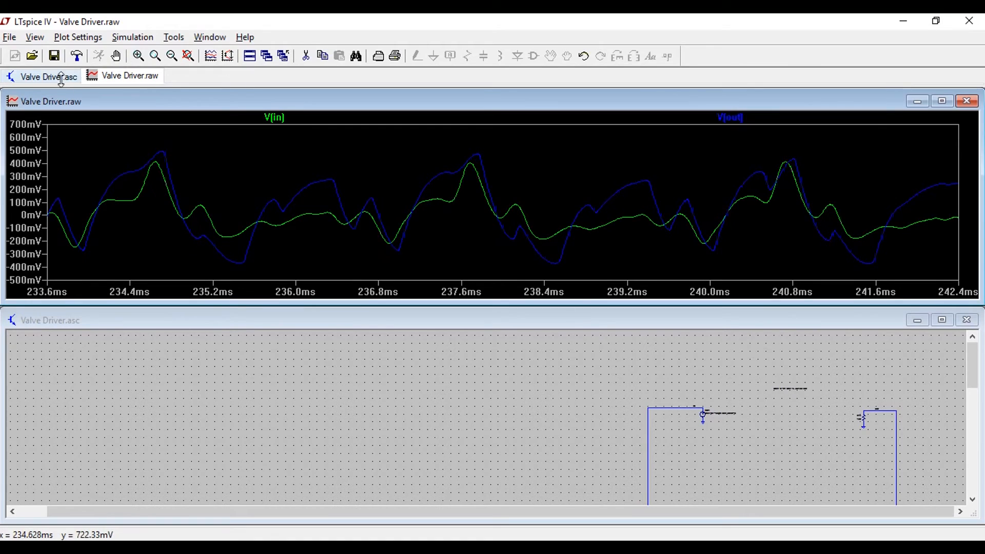
# Inspect the text of the .wave directive without changing it, and fit the waveform plot to its full range
pyautogui.click(758, 387)
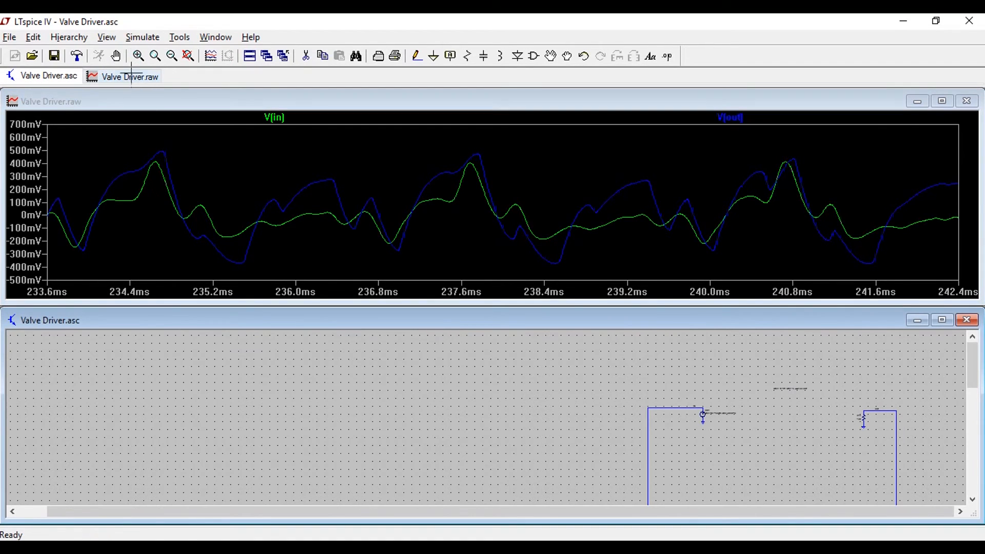
pyautogui.moveTo(767, 385); pyautogui.dragTo(823, 396)
pyautogui.click(598, 440)
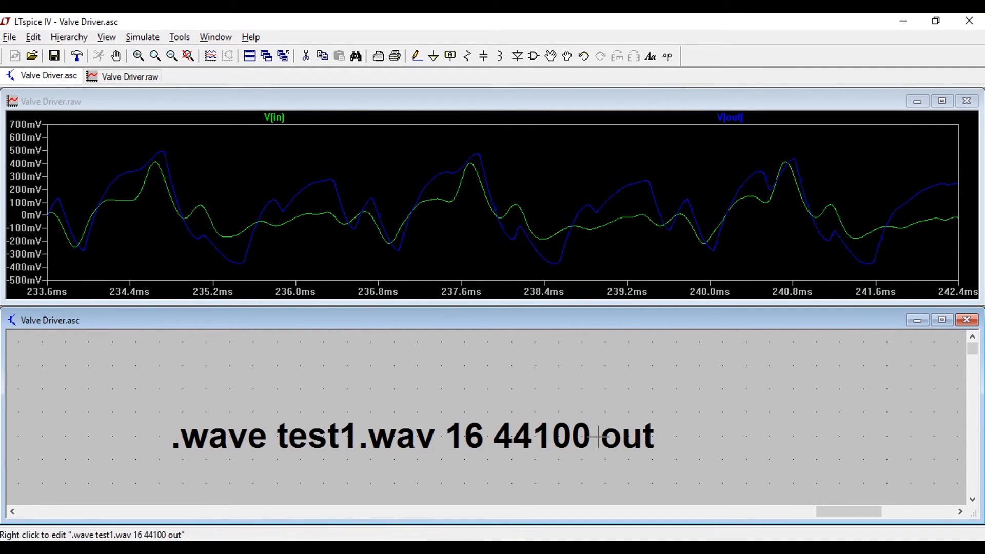
pyautogui.rightClick(503, 423)
pyautogui.click(651, 212)
pyautogui.rightClick(150, 215)
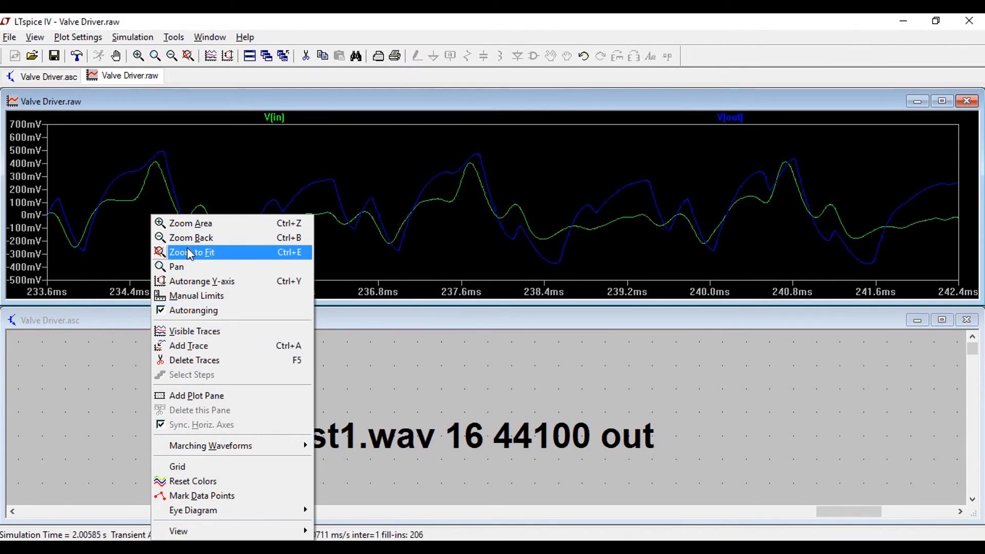
pyautogui.click(188, 250)
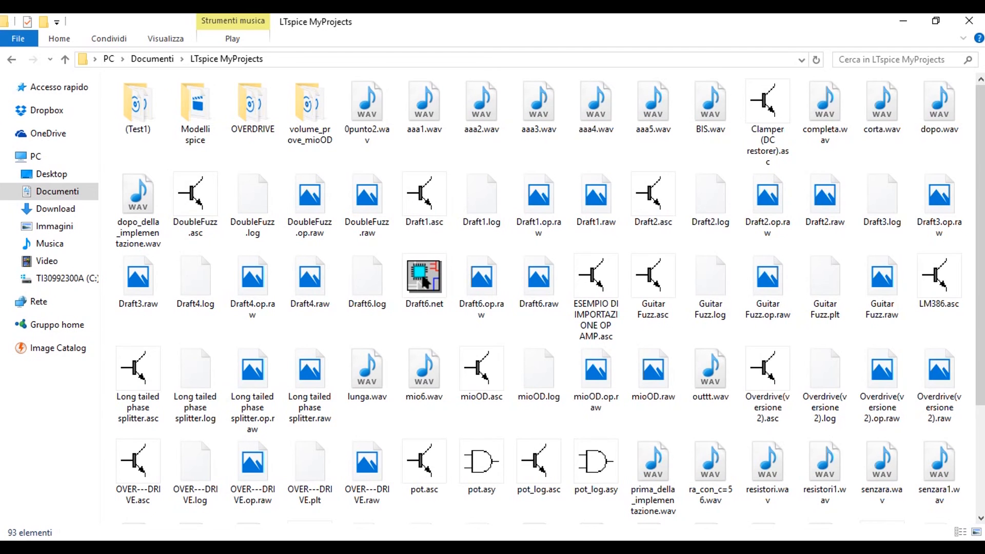
# In File Explorer's LTspice MyProjects folder, play the output file test1.wav and the original input corta.wav to compare them
pyautogui.scroll(-3, 605, 509)
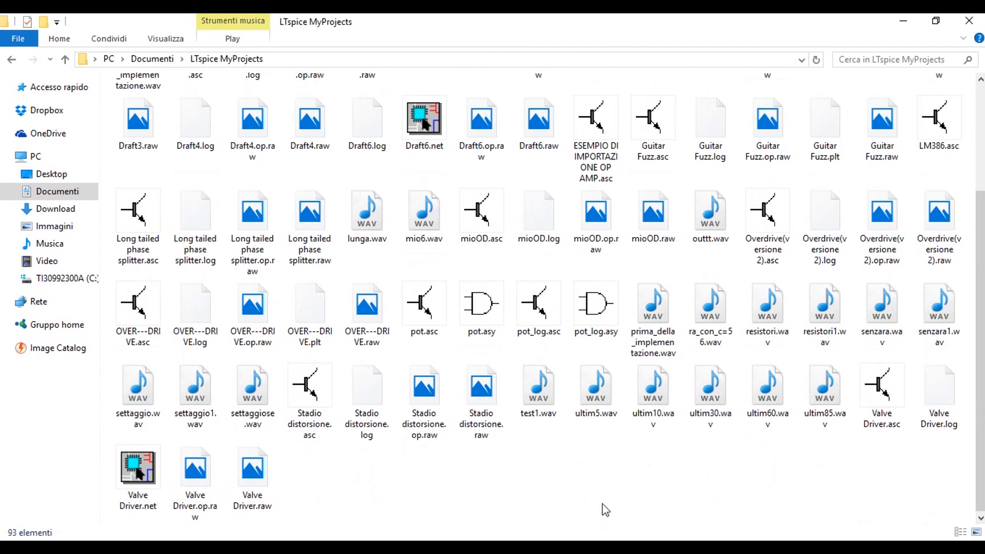
pyautogui.click(541, 392)
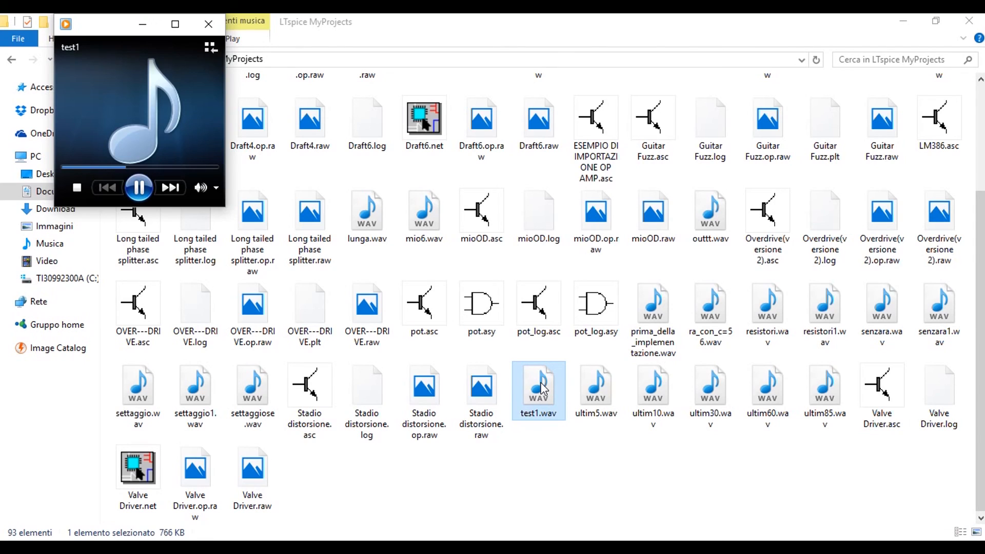
pyautogui.scroll(3, 698, 303)
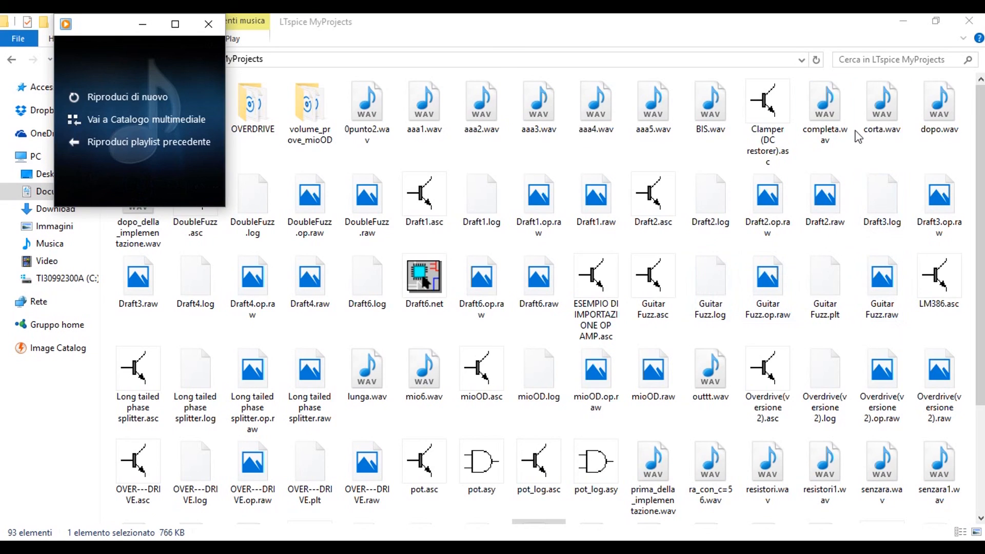
pyautogui.doubleClick(882, 119)
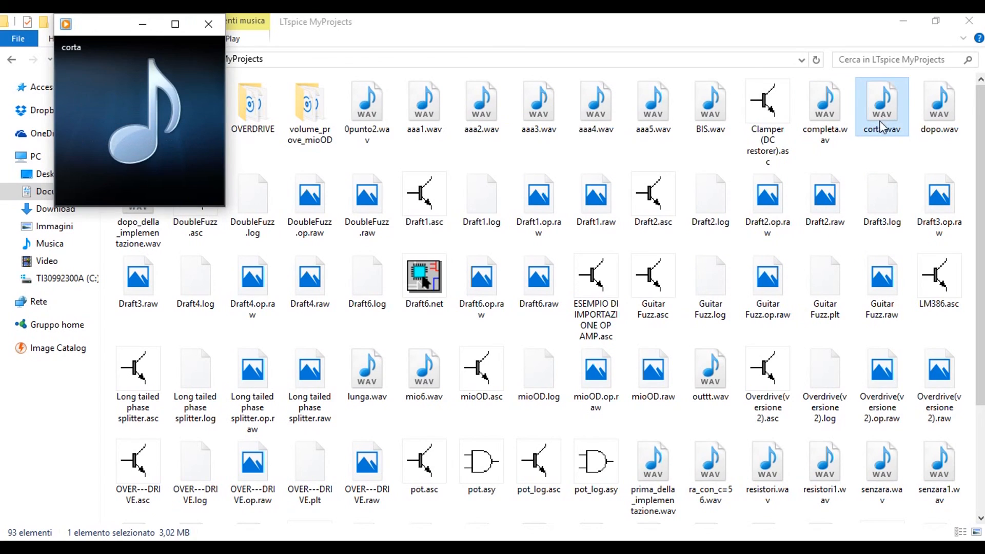